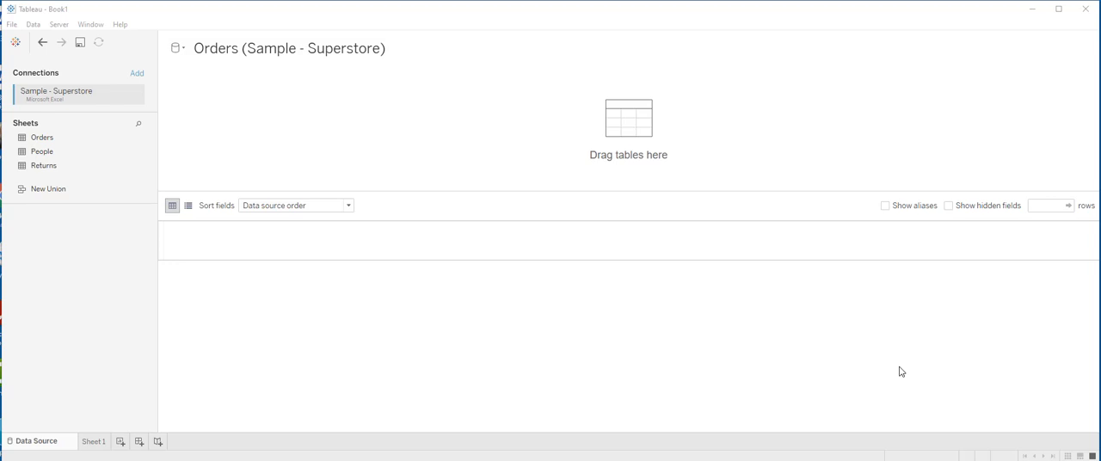
- Add the Orders sheet from the Sample - Superstore connection to the data source canvas
{"action": "left_click_drag", "start_coordinate": [41, 137], "coordinate": [240, 106]}
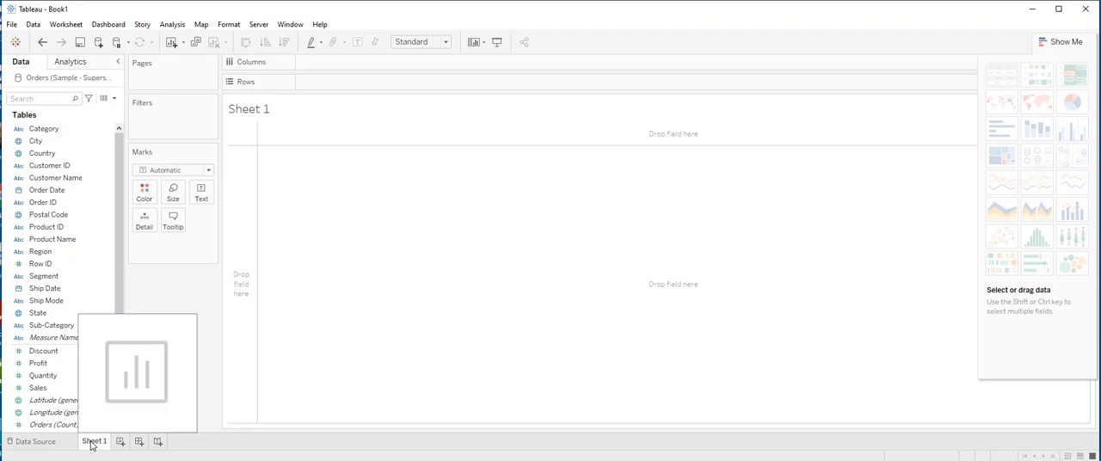
- On Sheet 1, open the Extract Data settings for the Orders (Sample - Superstore) data source
{"action": "right_click", "coordinate": [54, 84]}
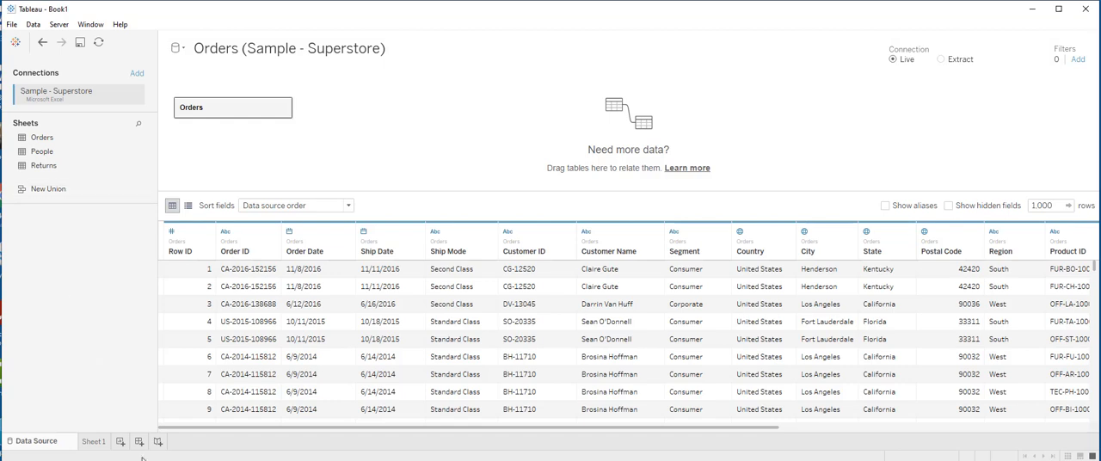
{"action": "left_click", "coordinate": [94, 440]}
{"action": "right_click", "coordinate": [49, 81]}
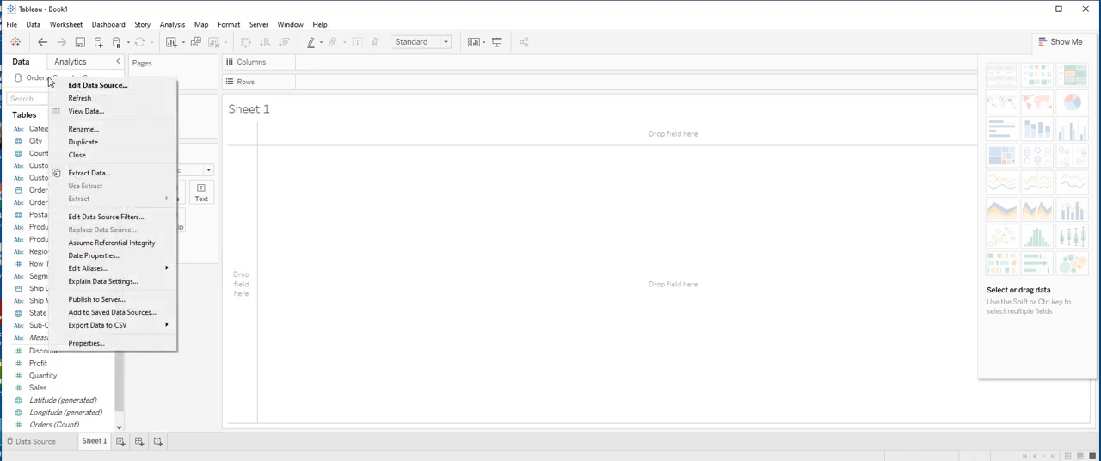
{"action": "left_click", "coordinate": [89, 173]}
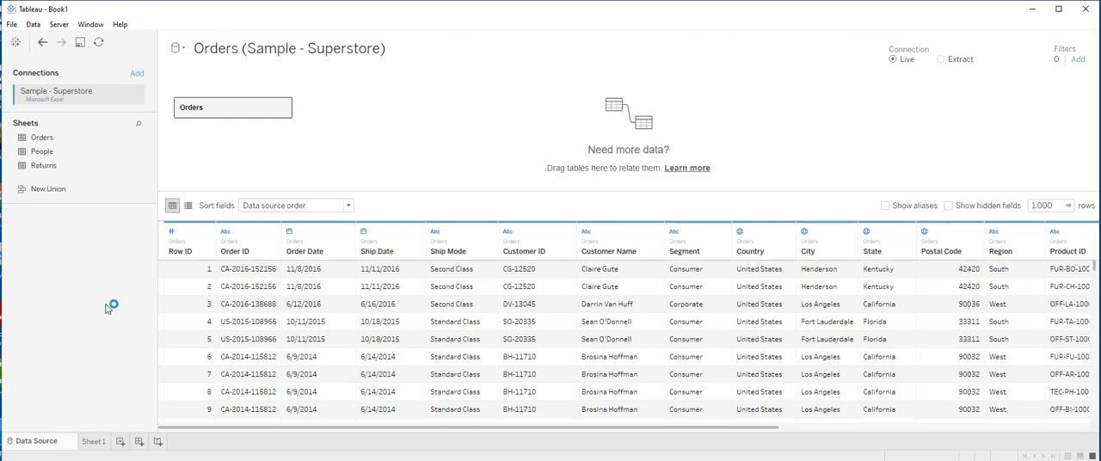
- Switch the Orders data source connection from Live to Extract and open its extract settings
{"action": "left_click", "coordinate": [940, 61]}
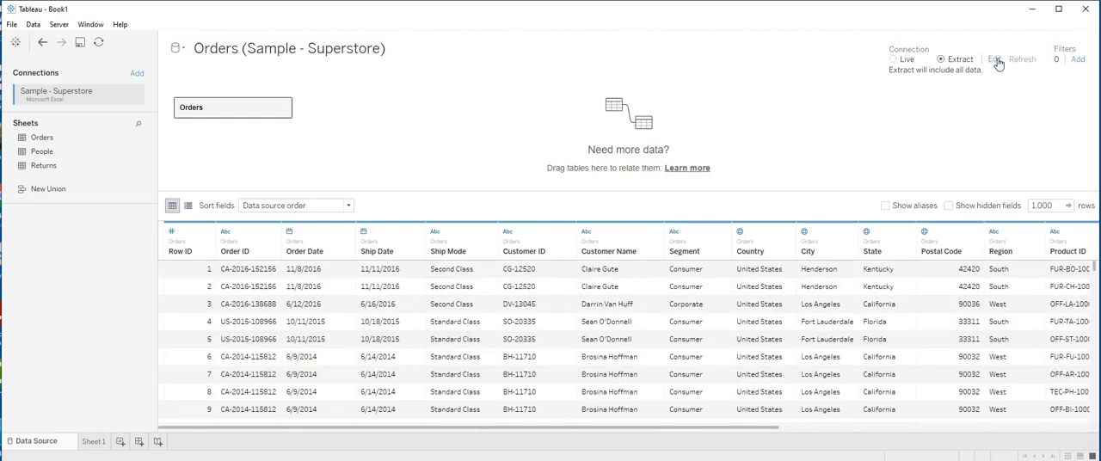
{"action": "left_click", "coordinate": [996, 60]}
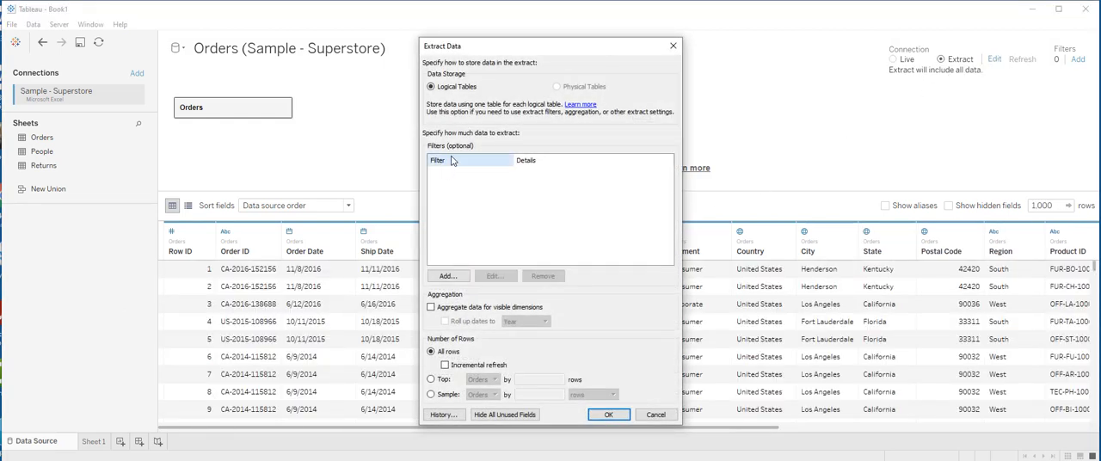
- Examine the extract filter options for the Category field and close them without adding a filter
{"action": "left_click", "coordinate": [459, 280]}
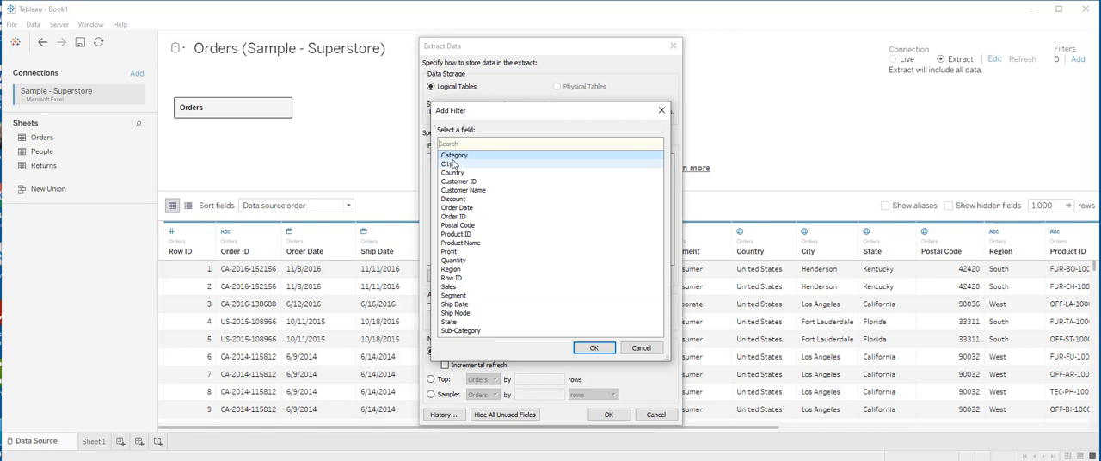
{"action": "left_click", "coordinate": [599, 350]}
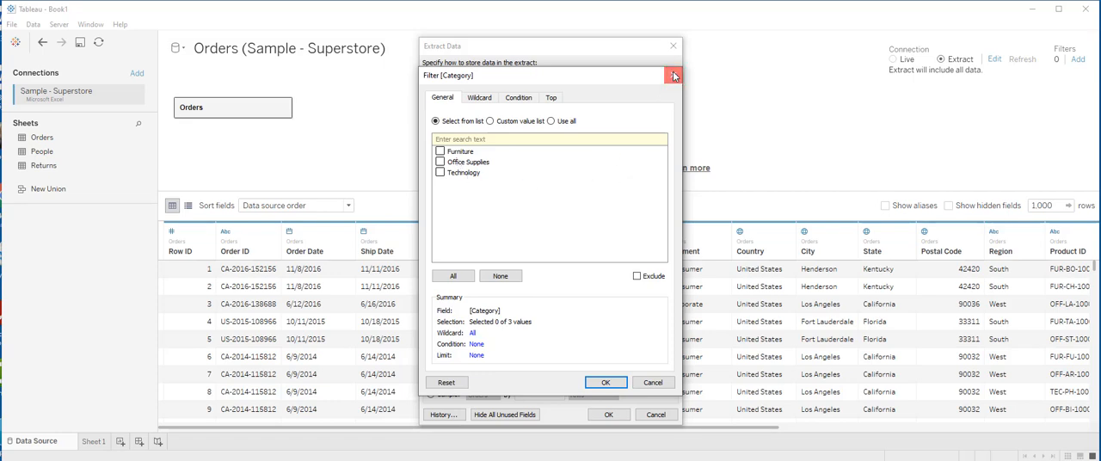
{"action": "left_click", "coordinate": [673, 75]}
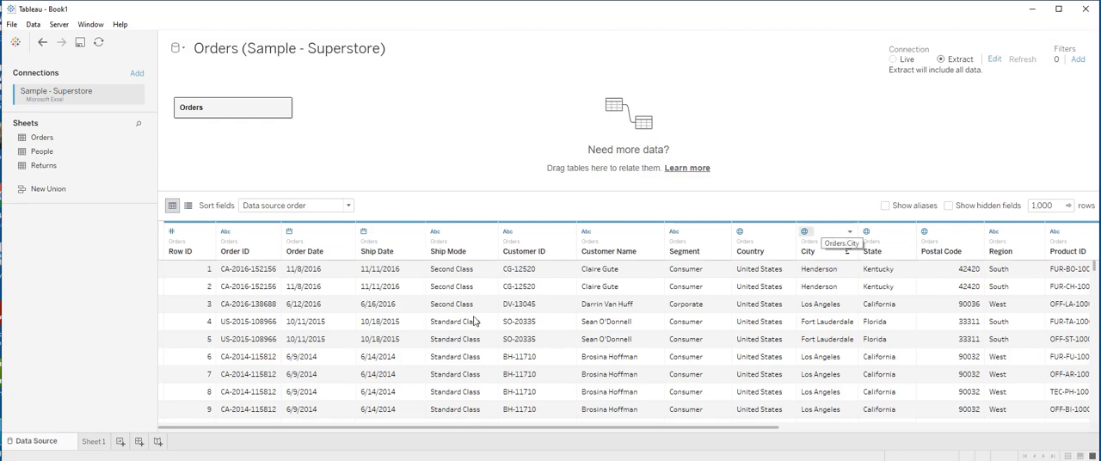
- Examine the Ship Date column's available operations and the group creation settings for Ship Mode, without creating a group
{"action": "right_click", "coordinate": [386, 257]}
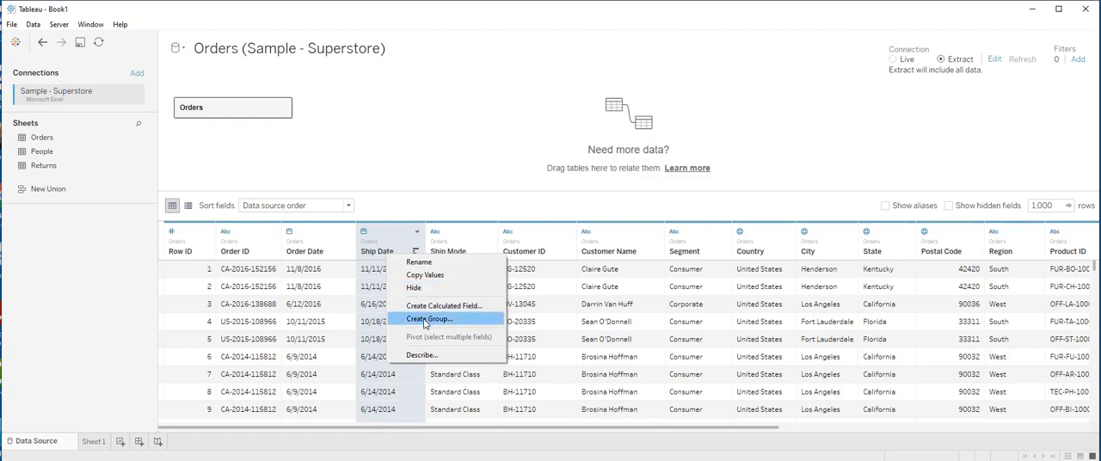
{"action": "left_click", "coordinate": [479, 244]}
{"action": "right_click", "coordinate": [475, 250]}
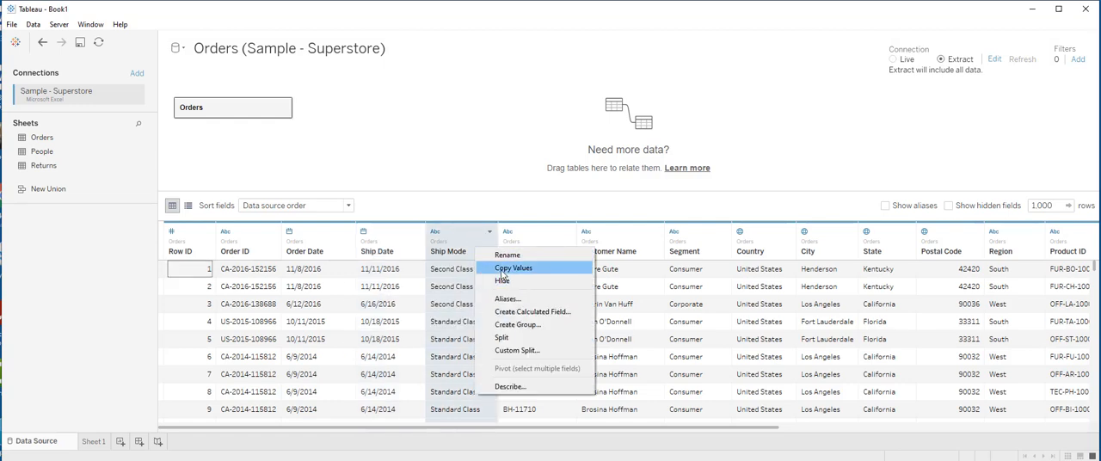
{"action": "left_click", "coordinate": [517, 325]}
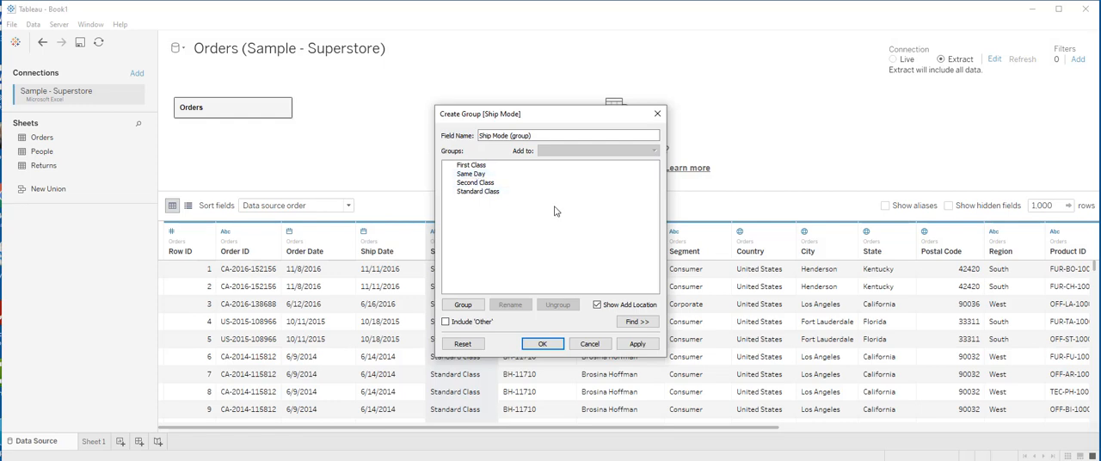
{"action": "left_click", "coordinate": [657, 113]}
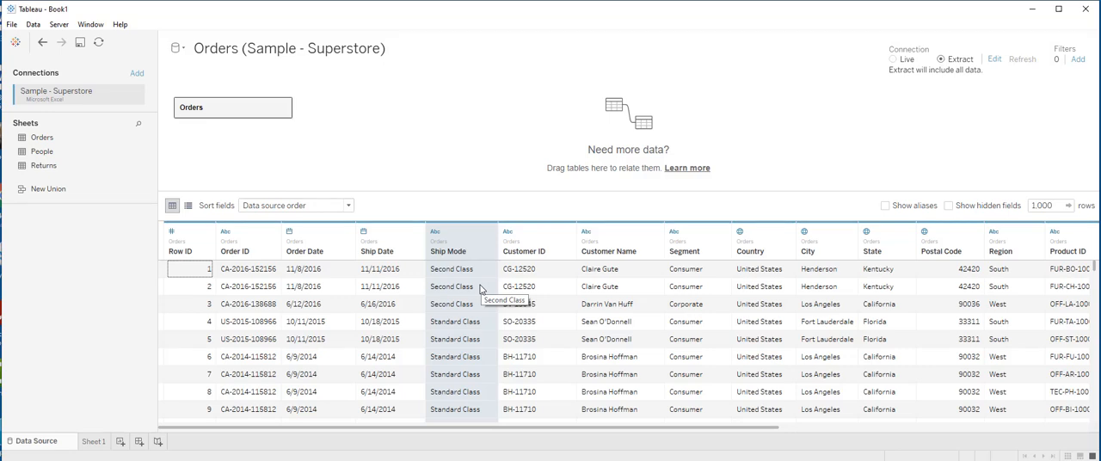
- Compare the operations offered for the Ship Mode text column with those for the Ship Date column
{"action": "right_click", "coordinate": [479, 254]}
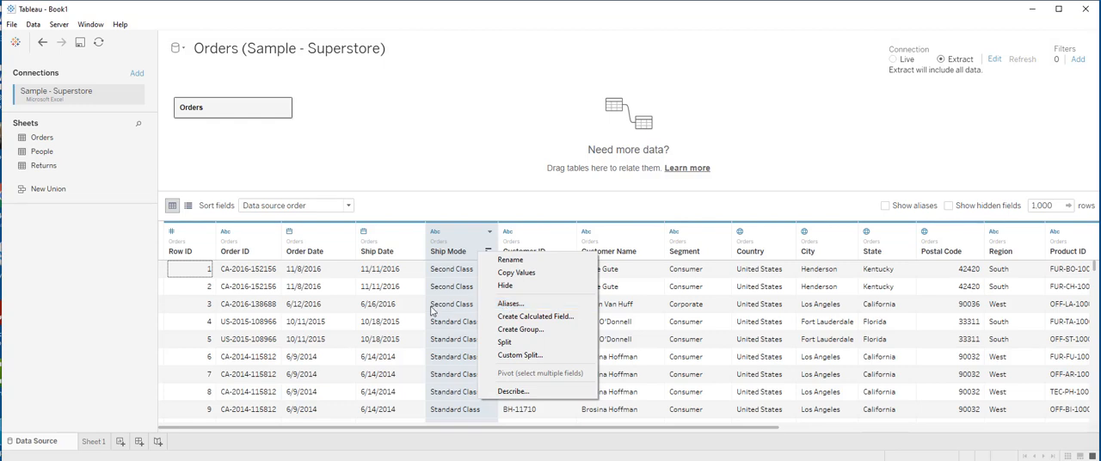
{"action": "left_click", "coordinate": [404, 258]}
{"action": "right_click", "coordinate": [402, 256]}
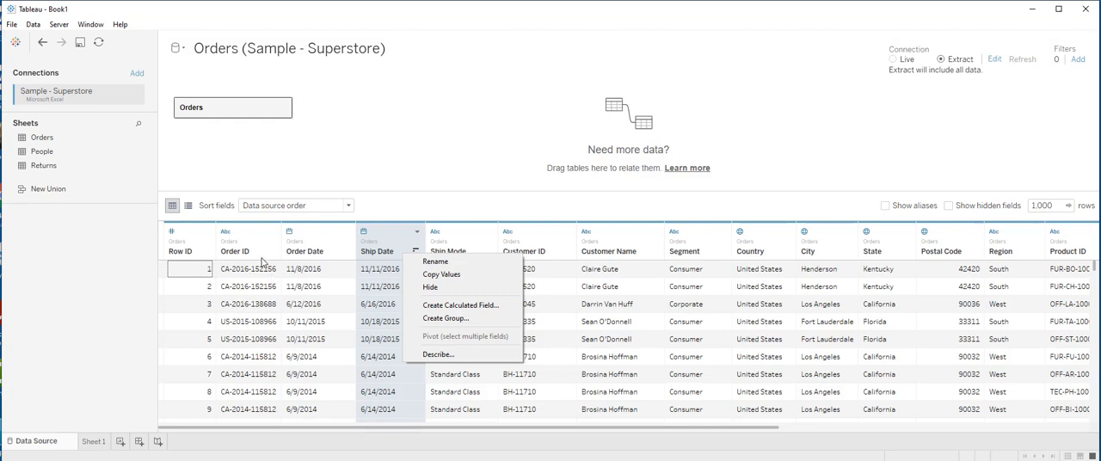
- Try the automatic Split on the Order ID column, and undo the split
{"action": "left_click", "coordinate": [265, 253]}
{"action": "left_click", "coordinate": [255, 261]}
{"action": "right_click", "coordinate": [255, 260]}
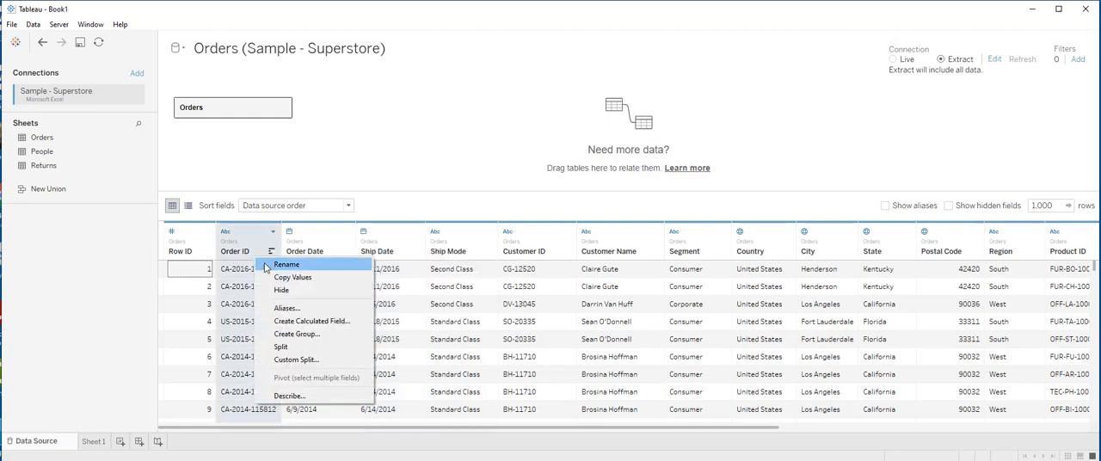
{"action": "left_click", "coordinate": [291, 350]}
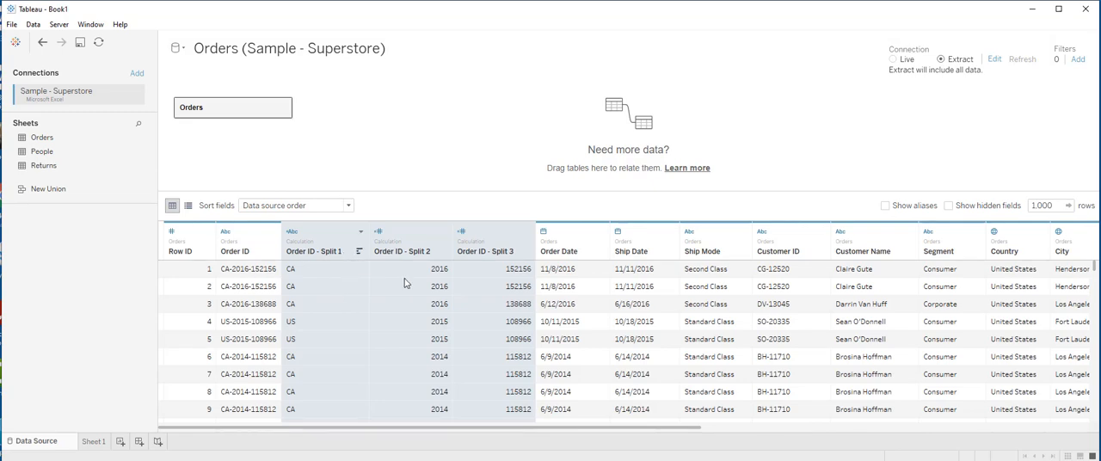
{"action": "left_click", "coordinate": [42, 45]}
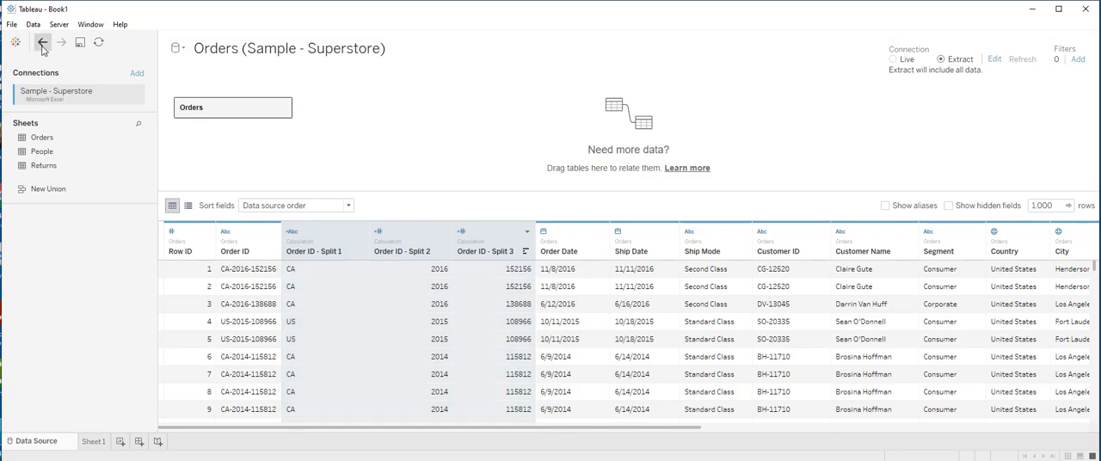
- Examine the Custom Split settings for the Order ID column and leave without splitting it
{"action": "right_click", "coordinate": [261, 256]}
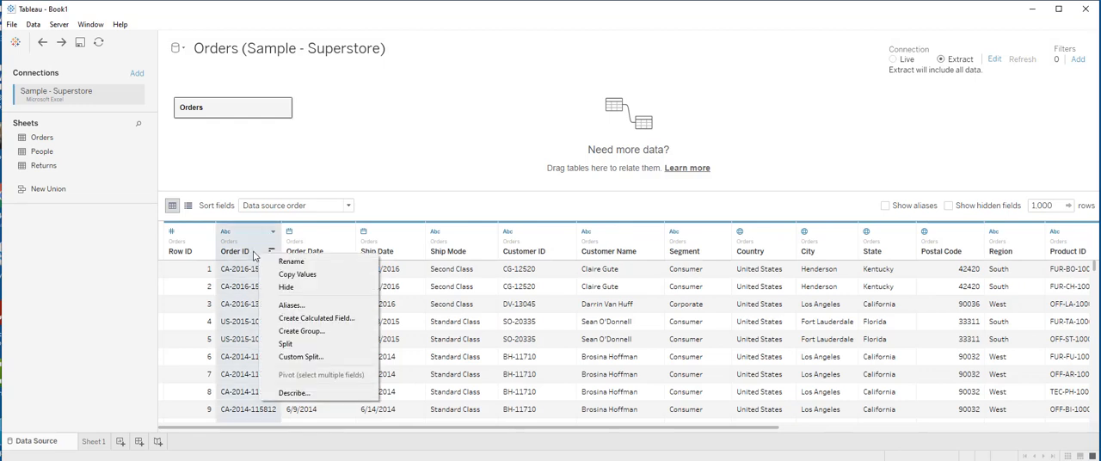
{"action": "left_click", "coordinate": [289, 358]}
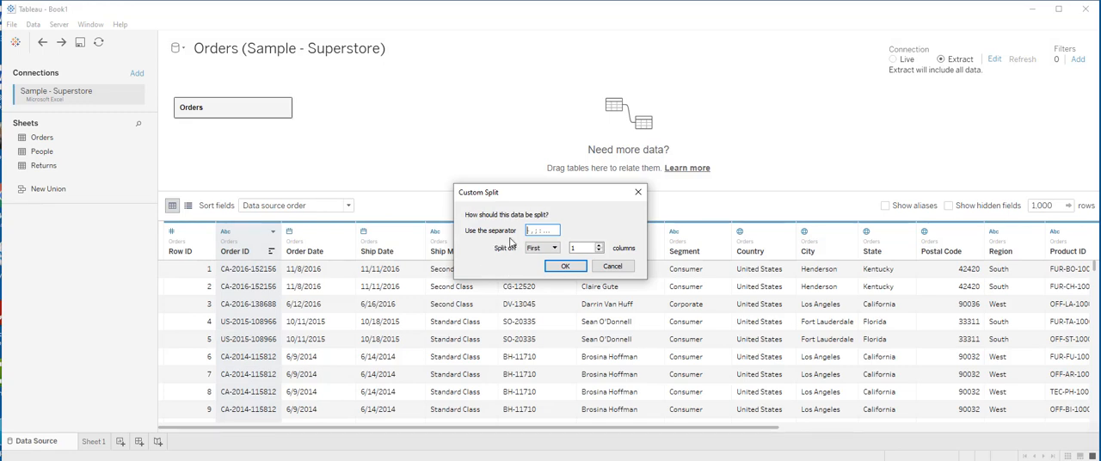
{"action": "left_click", "coordinate": [624, 269]}
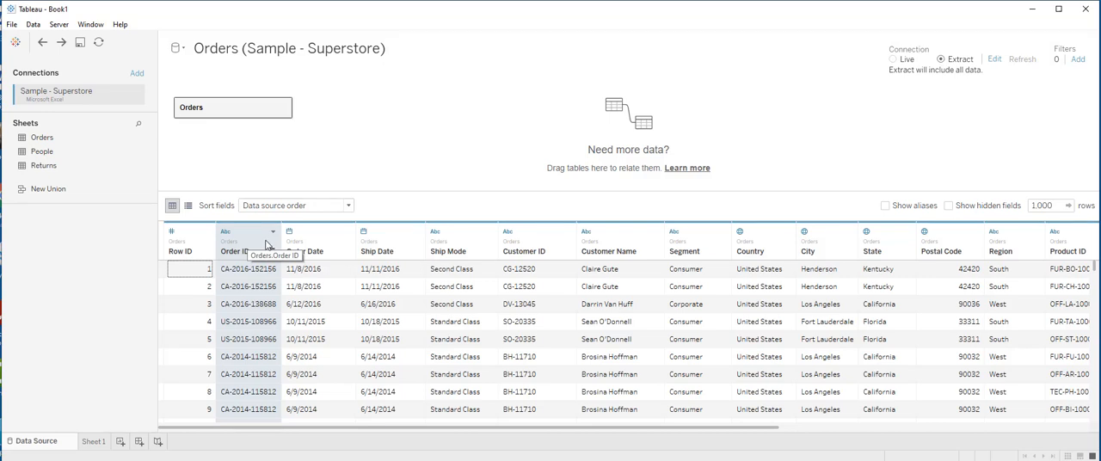
- Select the Order ID and Order Date columns together and examine the operations available for multiple fields
{"action": "left_click", "coordinate": [332, 244], "text": "ctrl"}
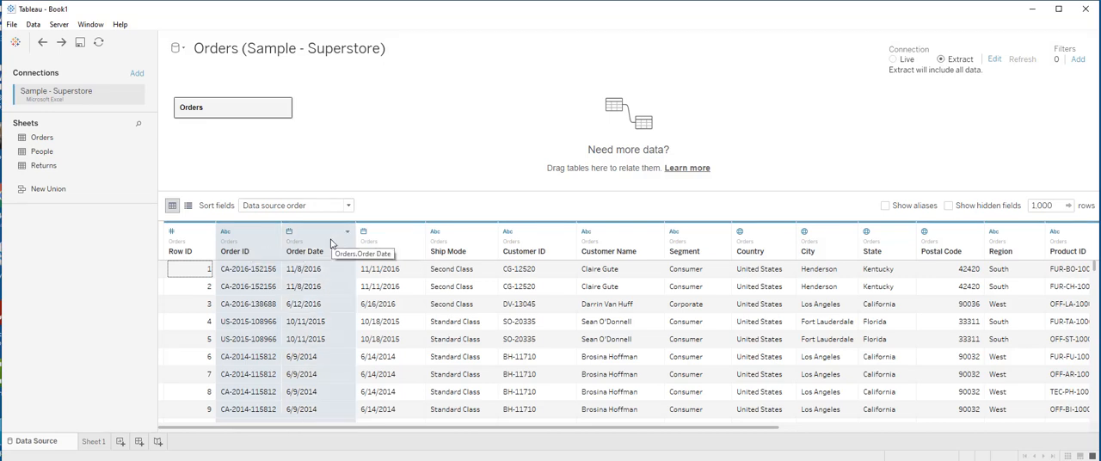
{"action": "right_click", "coordinate": [331, 244]}
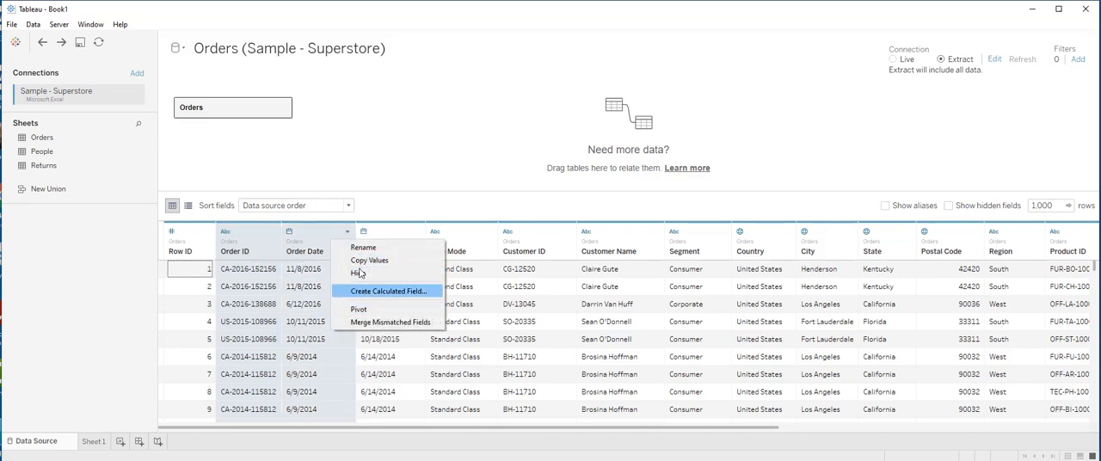
{"action": "left_click", "coordinate": [392, 164]}
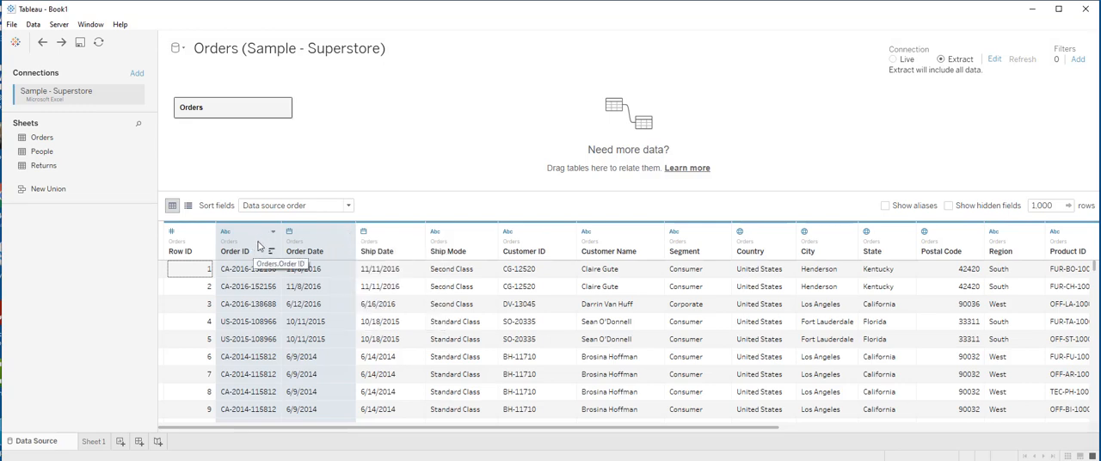
- View the description of the Ship Date field and examine its data type options without changing the type
{"action": "left_click", "coordinate": [397, 245]}
{"action": "left_click", "coordinate": [416, 231]}
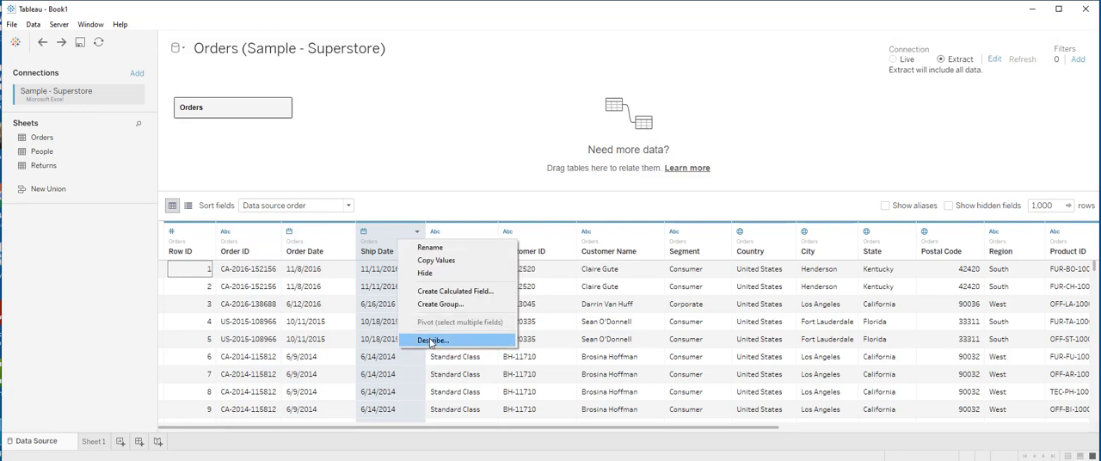
{"action": "left_click", "coordinate": [432, 341]}
{"action": "left_click", "coordinate": [756, 132]}
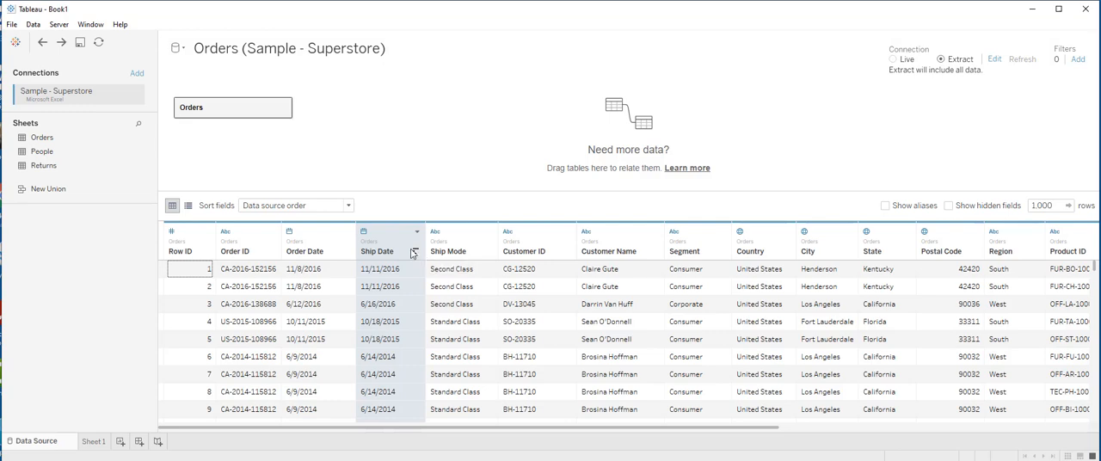
{"action": "left_click", "coordinate": [364, 233]}
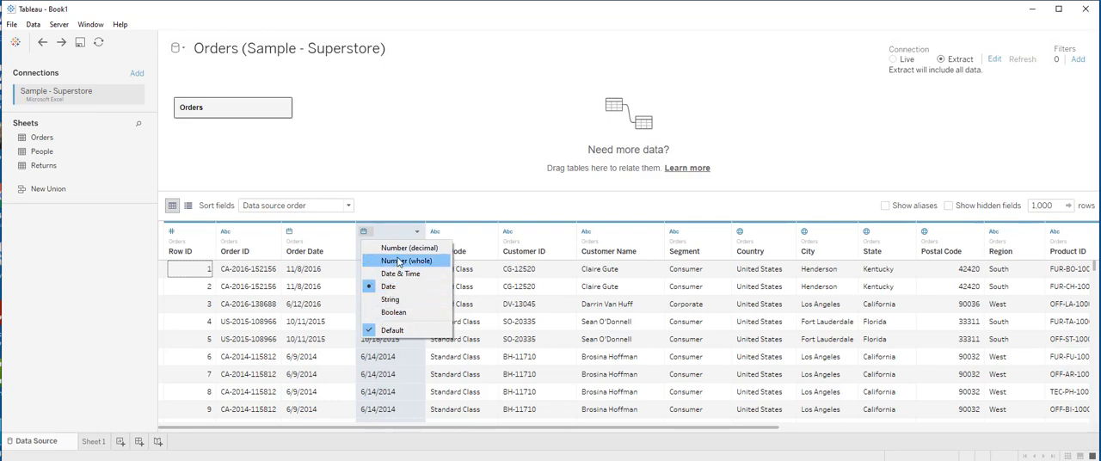
{"action": "left_click", "coordinate": [409, 205]}
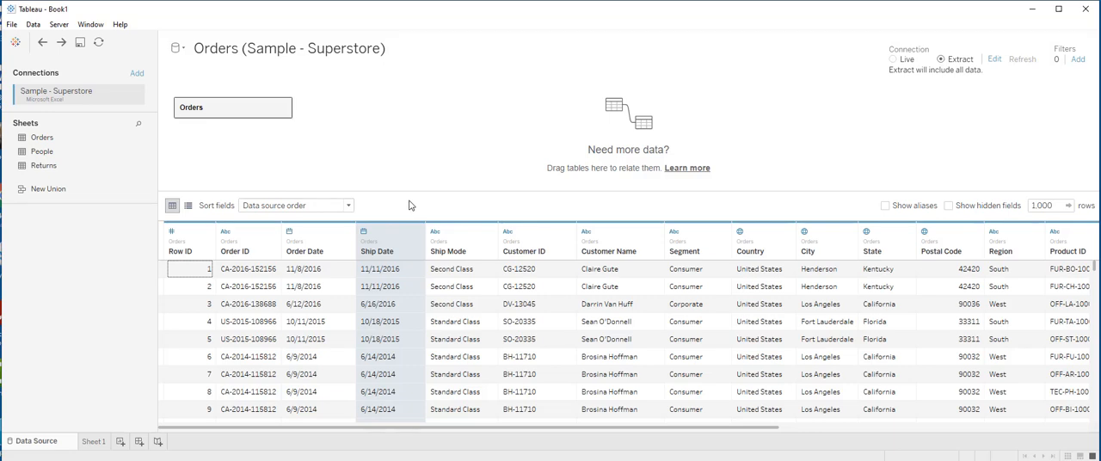